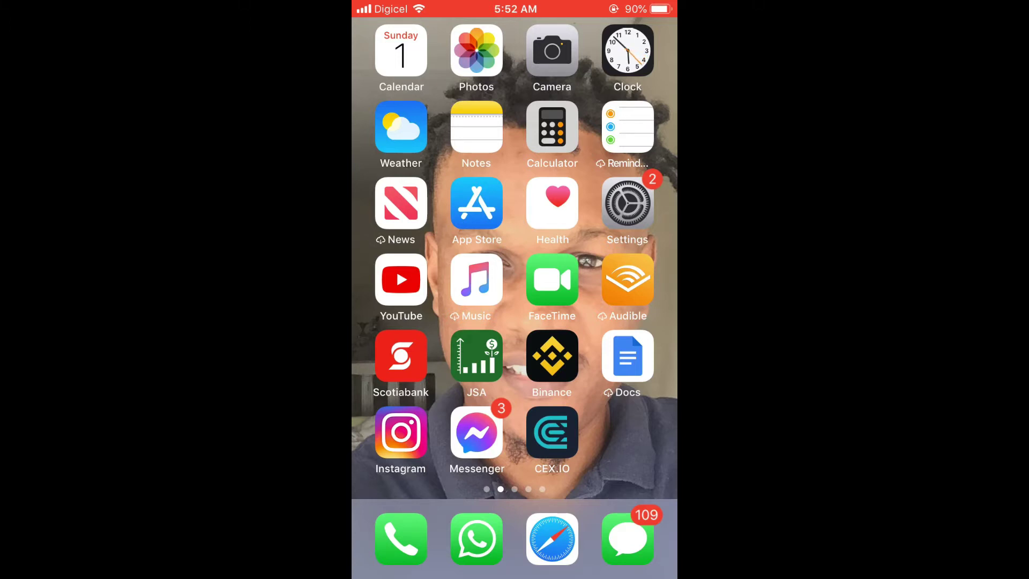
Step: Check WhatsApp's storage details in iOS iPhone Storage, showing 7.64 GB of Documents & Data
left_click(628, 203)
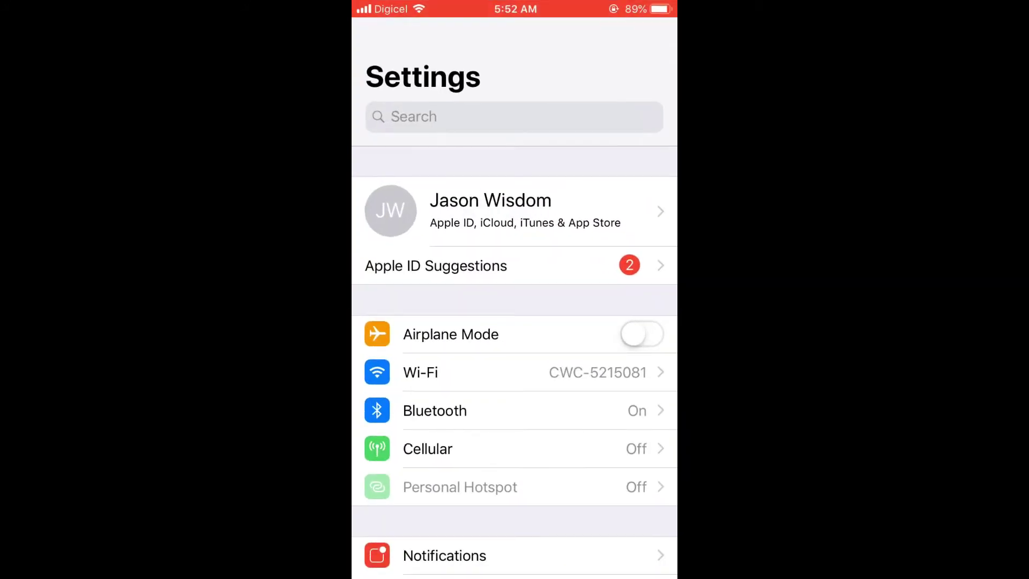
scroll(515, 322, "down", 5)
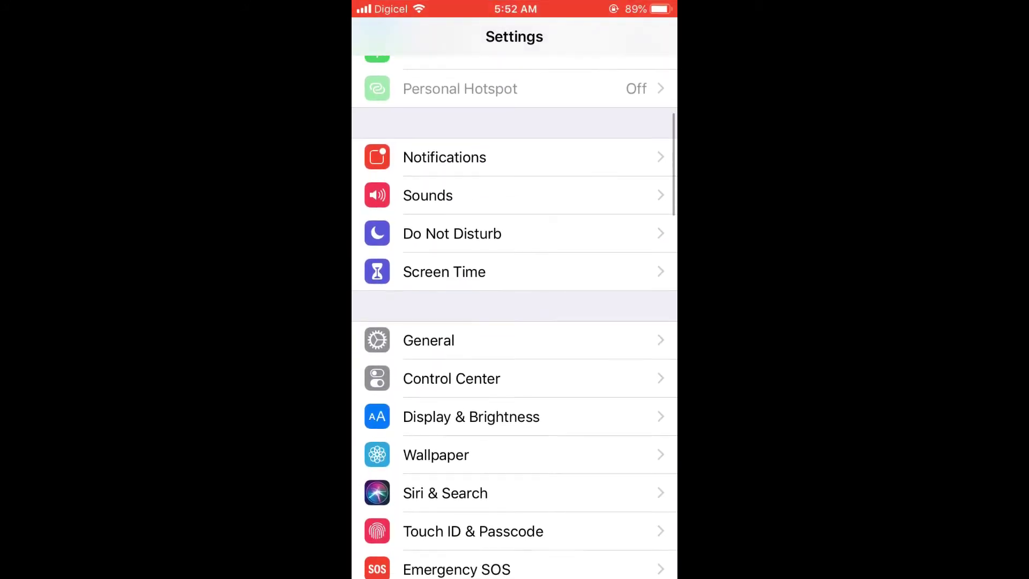
left_click(429, 340)
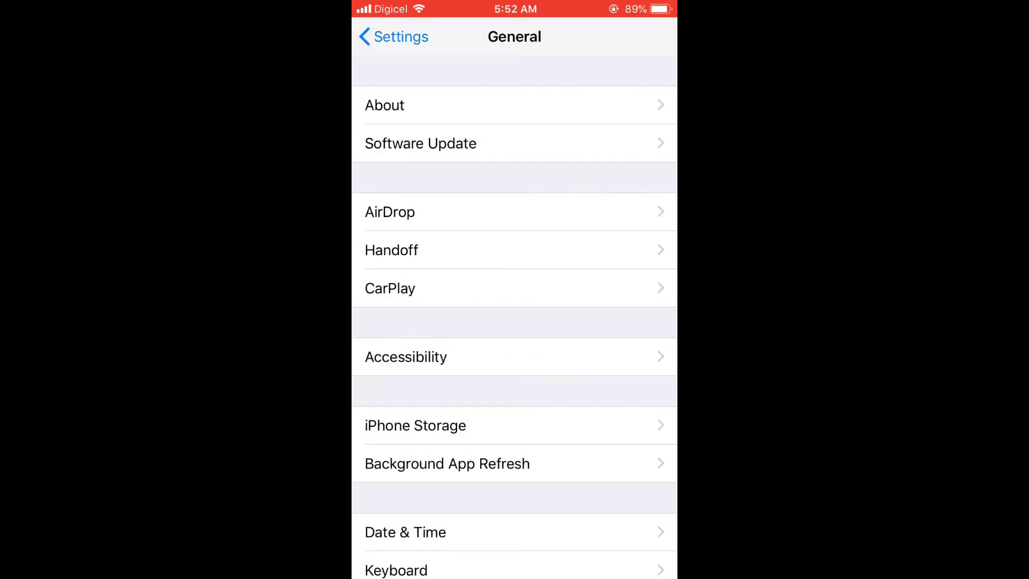
left_click(415, 425)
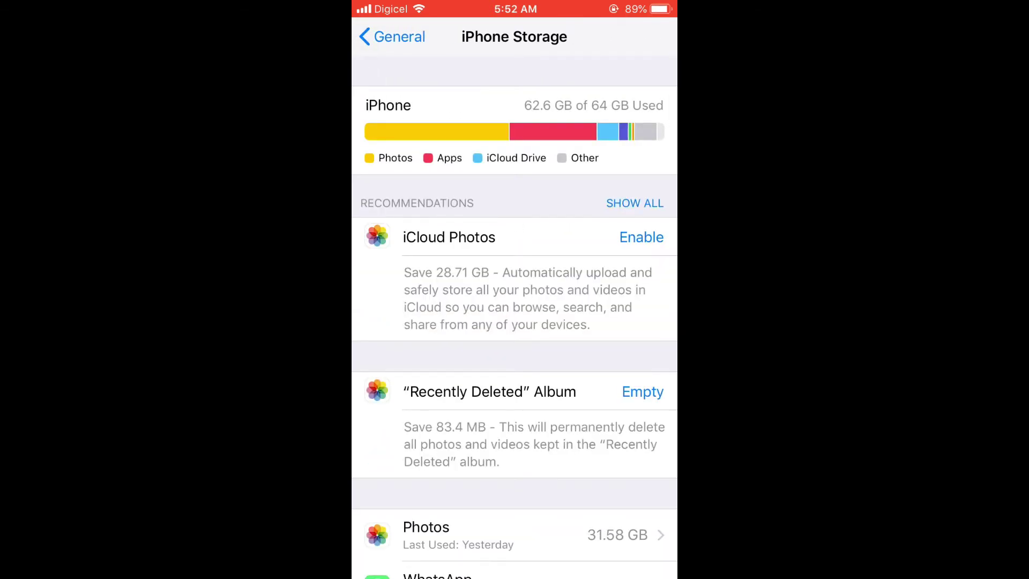
scroll(515, 322, "down", 5)
left_click(450, 300)
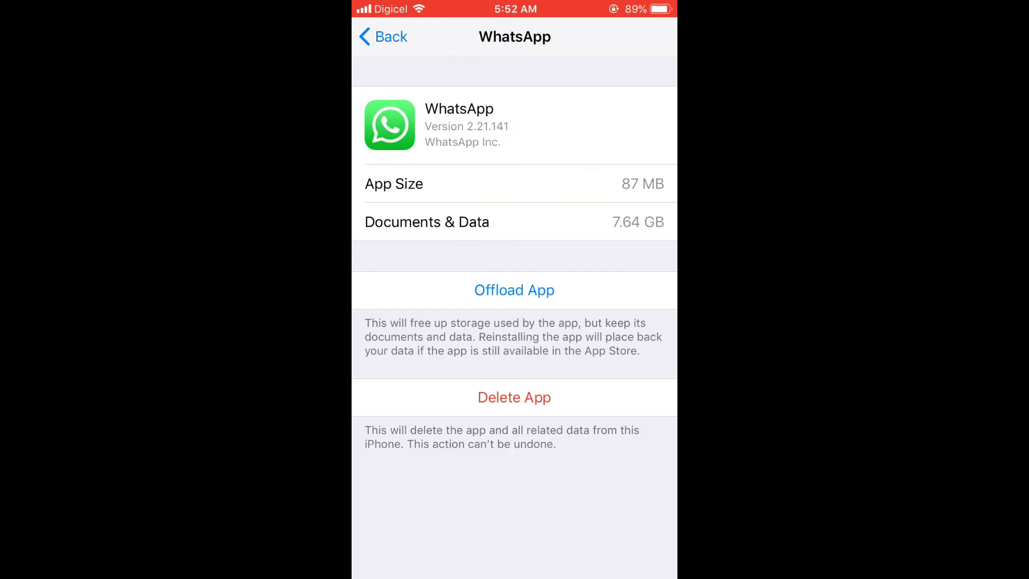
Step: Open WhatsApp's Storage and Data > Manage Storage overview, showing 3.97 GB used
key("super")
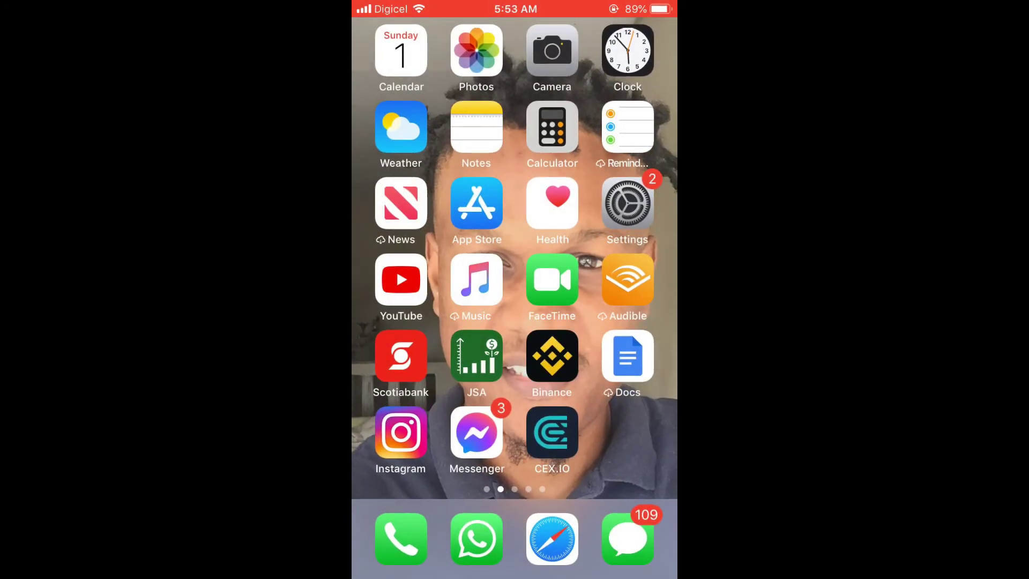
left_click(477, 538)
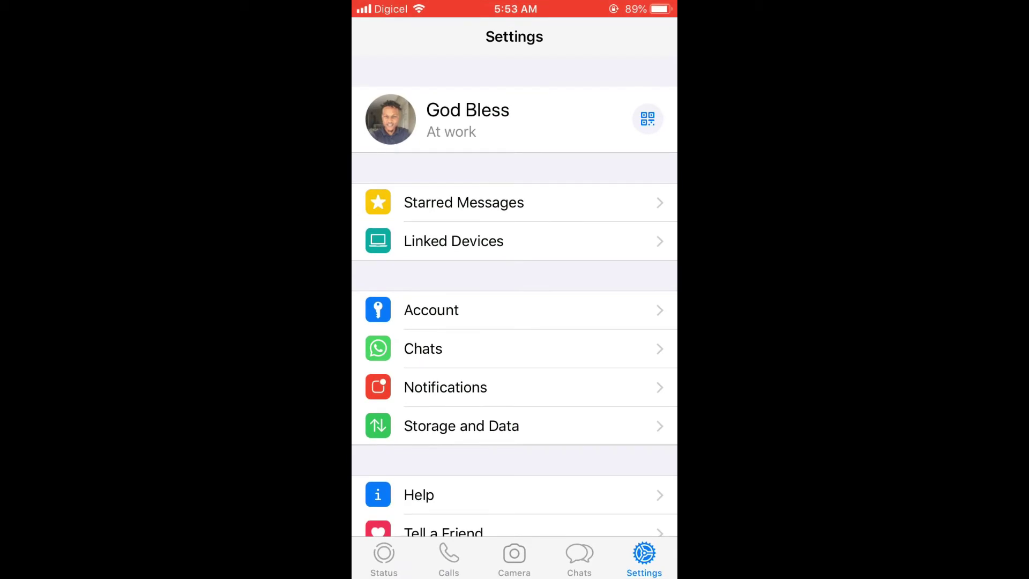
left_click(461, 426)
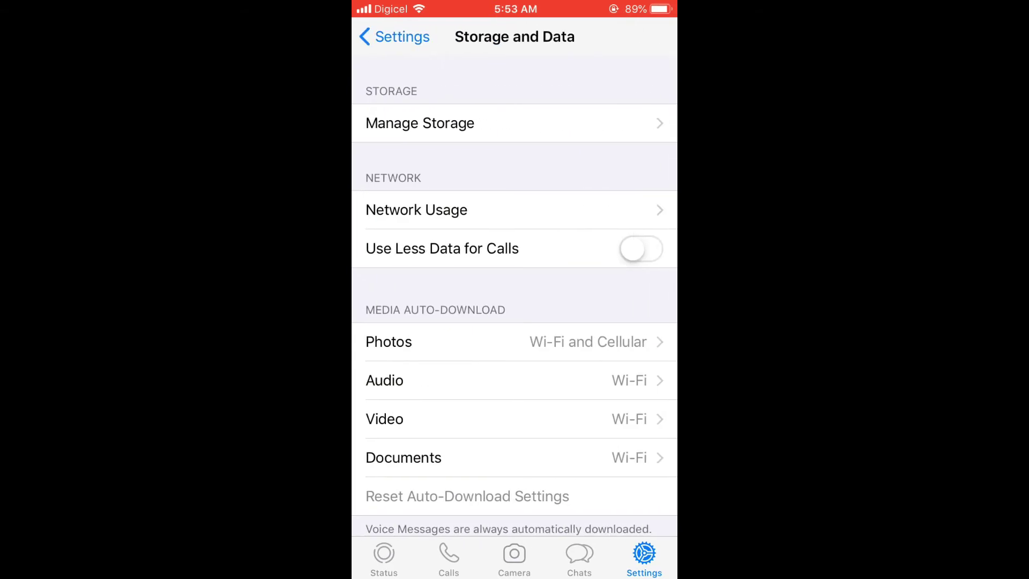
left_click(420, 123)
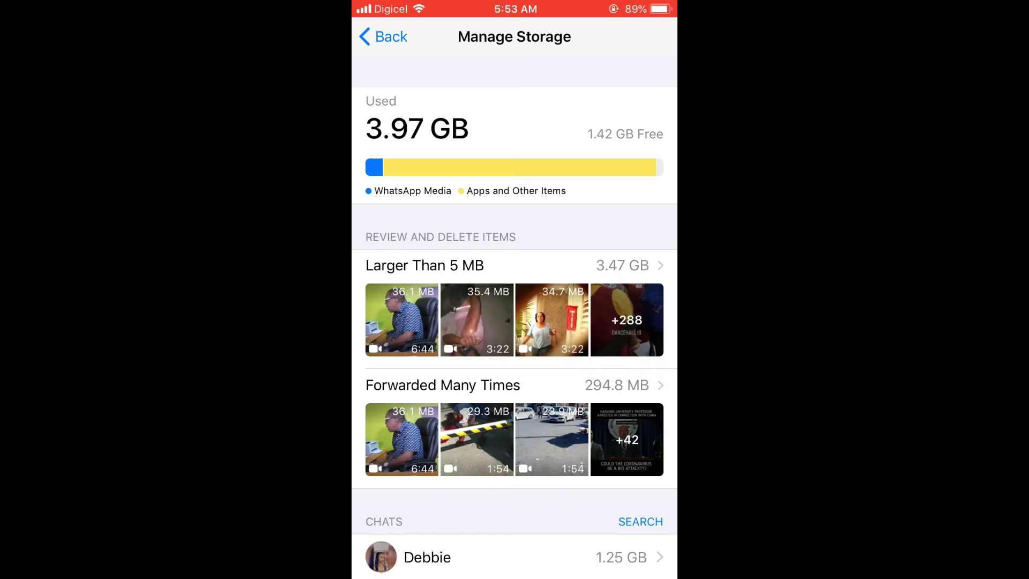
Step: Select the six largest videos over 5 MB (36.1, 35.4, 34.7, 32, 32, 31 MB) for deletion
left_click(515, 314)
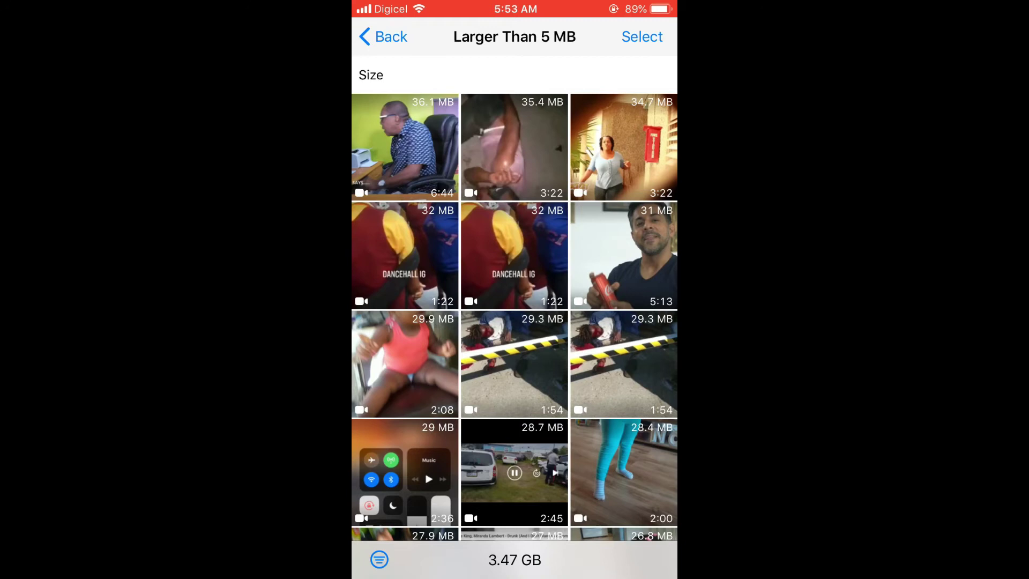
left_click(642, 36)
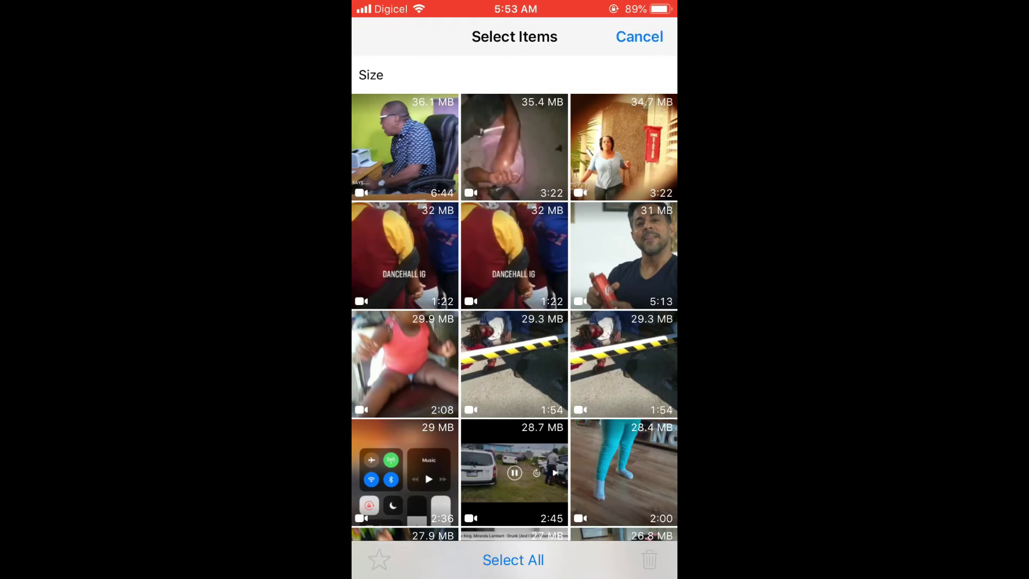
left_click(405, 146)
left_click(514, 146)
left_click(623, 146)
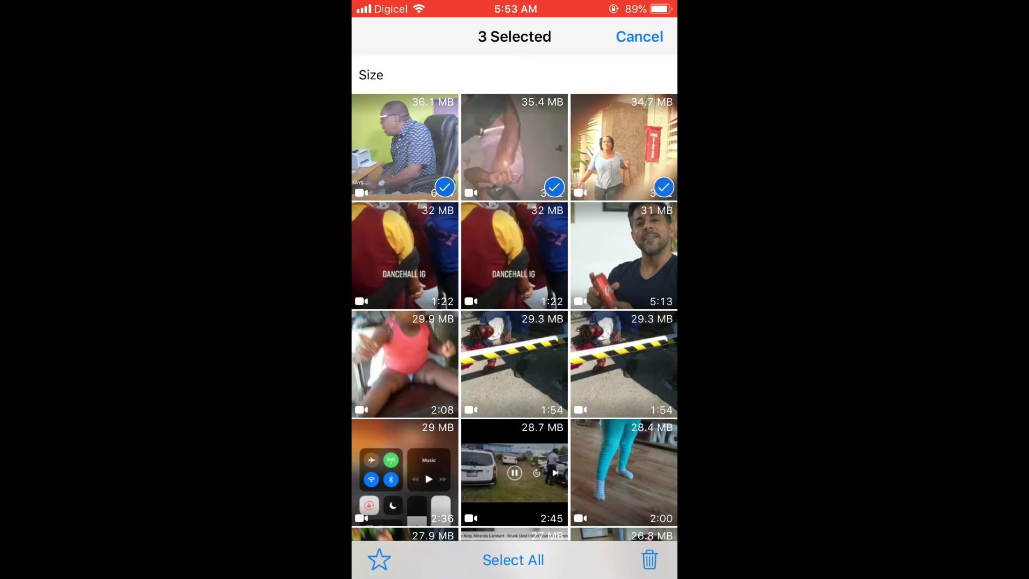
left_click(404, 255)
left_click(514, 255)
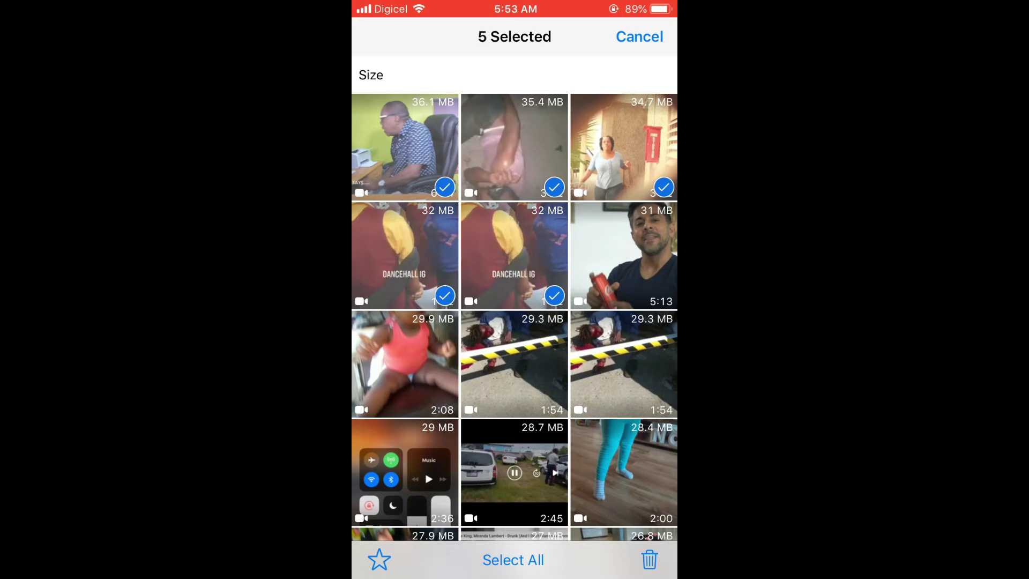
left_click(624, 255)
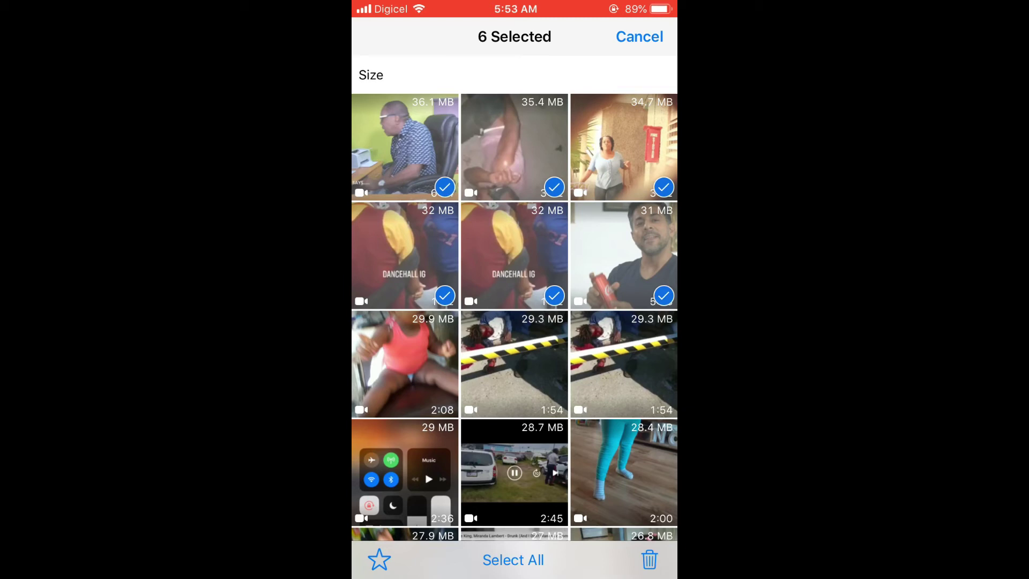
left_click(648, 560)
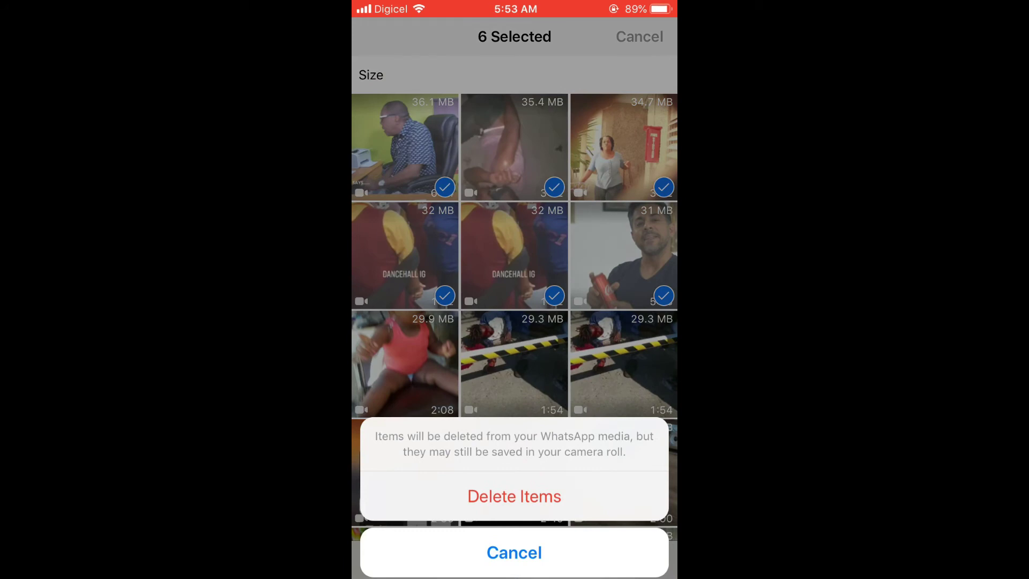
Step: Confirm deleting the six videos, then delete all three media items in the 13.1 MB chat
left_click(514, 497)
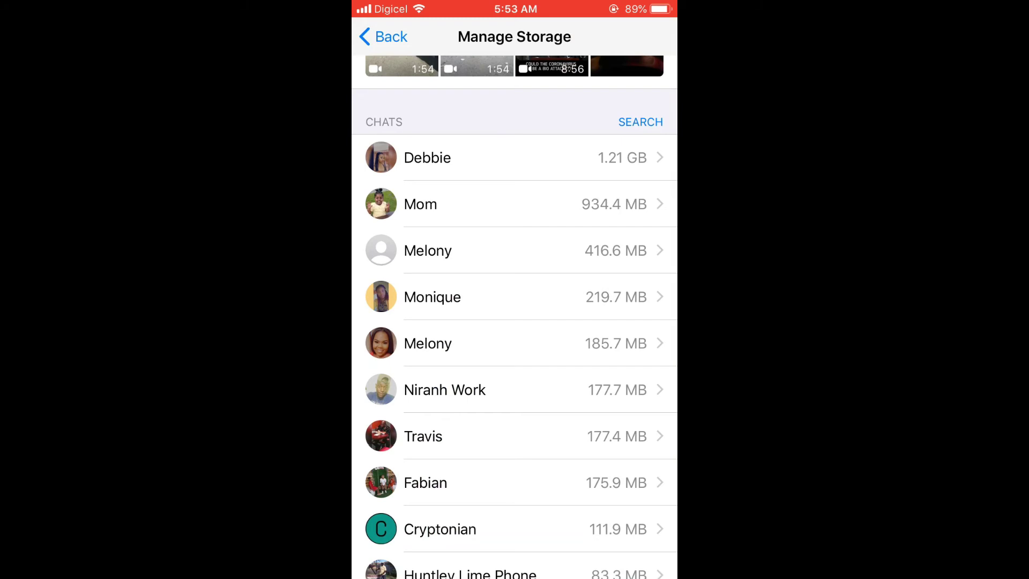
scroll(515, 321, "down", 5)
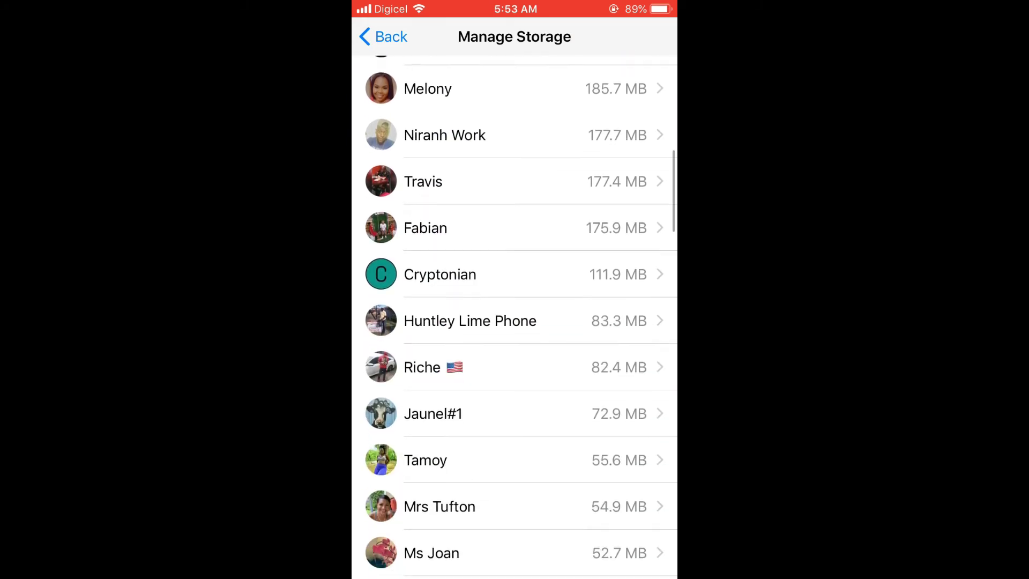
scroll(522, 316, "down", 4)
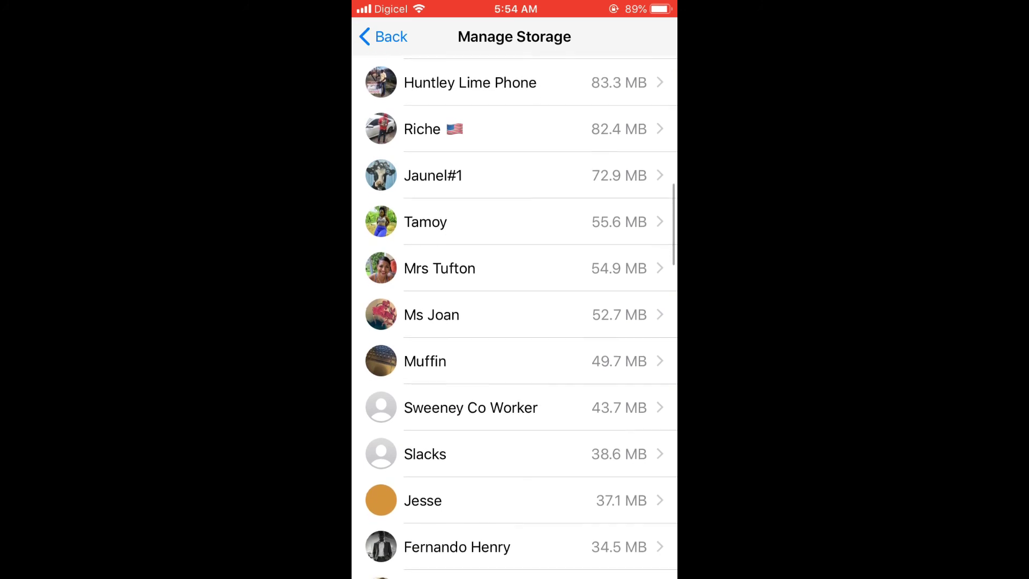
scroll(522, 317, "down", 2)
scroll(521, 317, "down", 5)
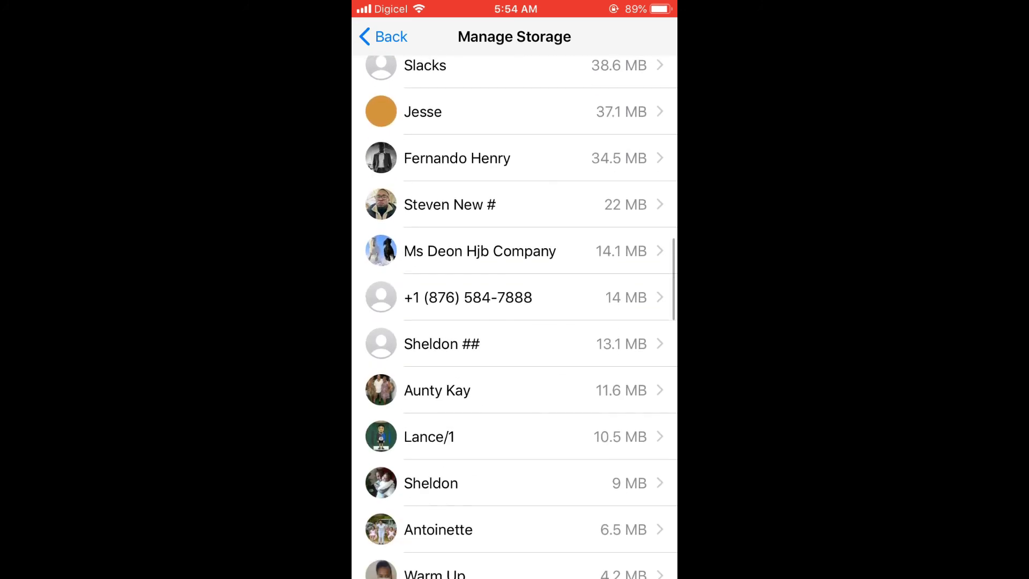
left_click(515, 343)
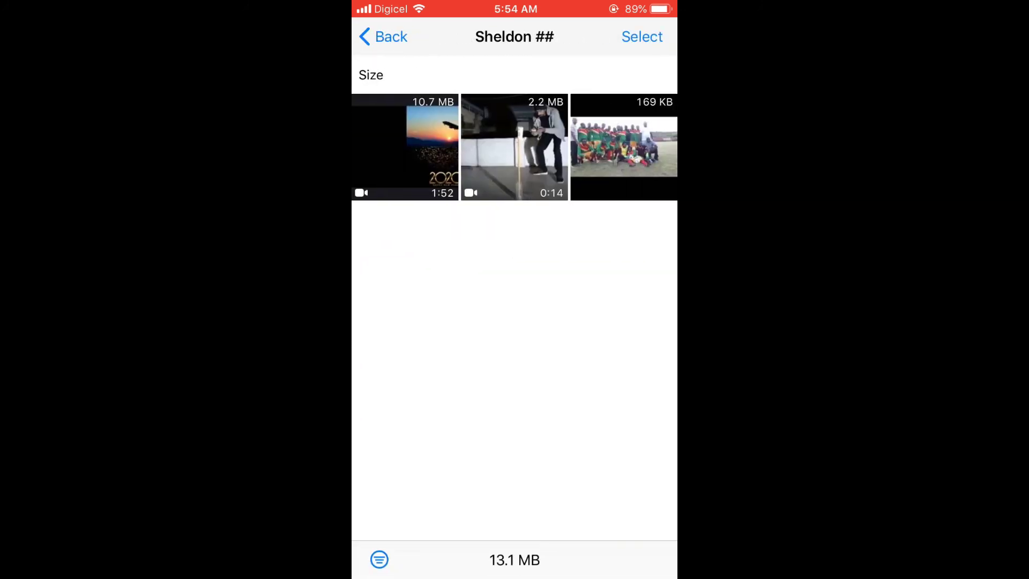
left_click(642, 37)
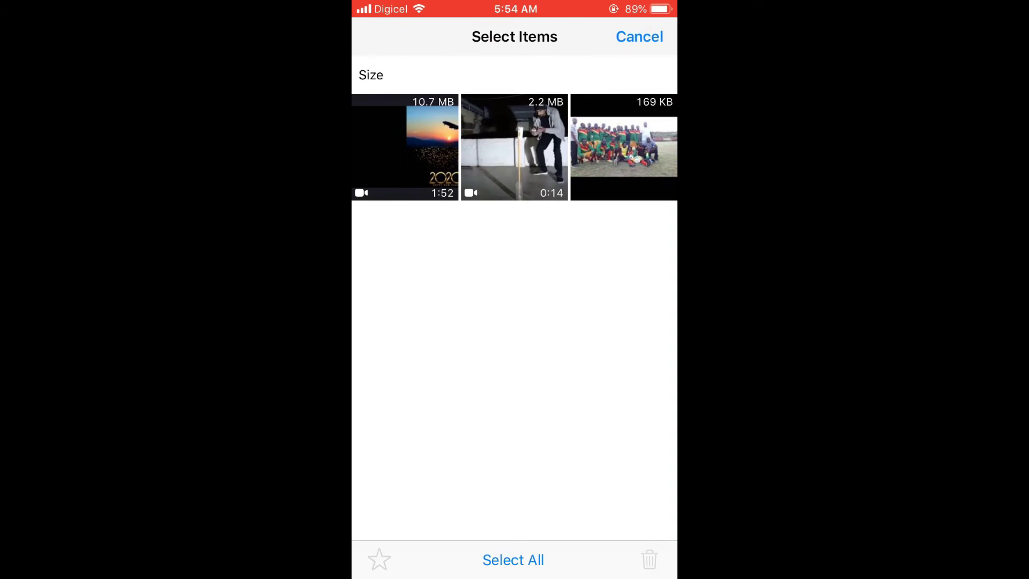
left_click(513, 560)
left_click(650, 559)
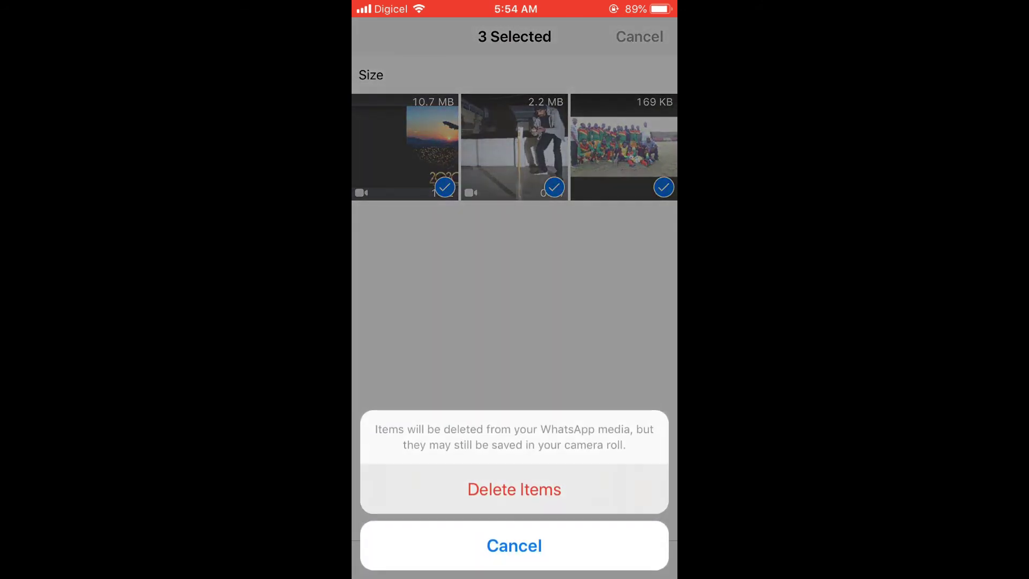
left_click(515, 508)
left_click(378, 36)
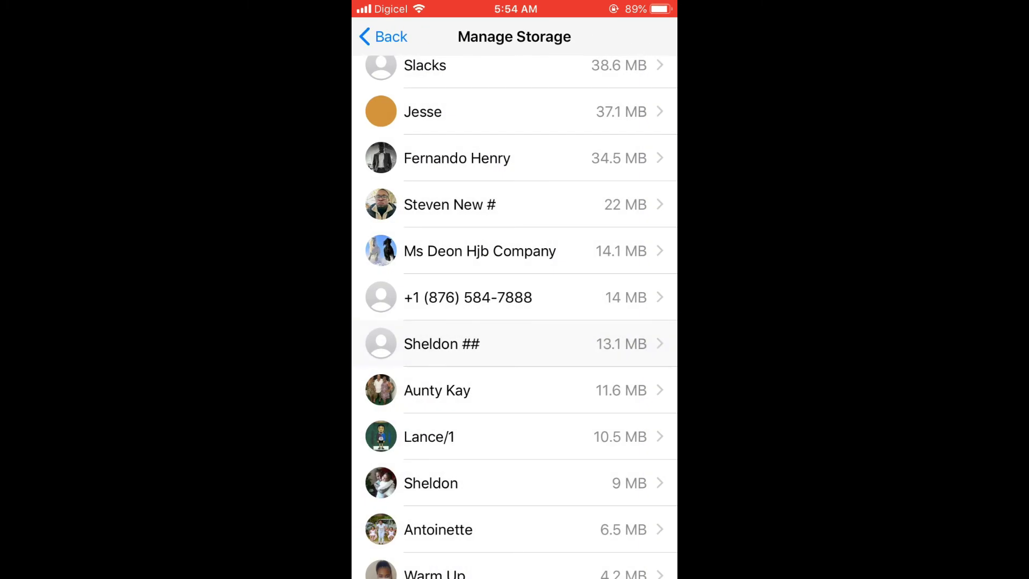
Step: Verify in iPhone Storage that WhatsApp's Documents & Data is now 7.46 GB, app total 7.54 GB
left_click(382, 36)
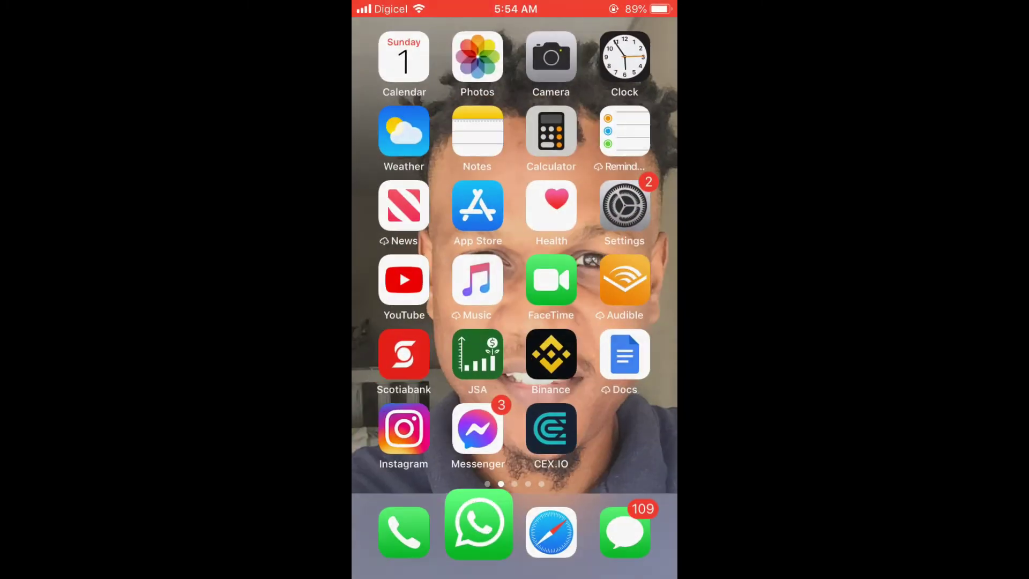
left_click(627, 203)
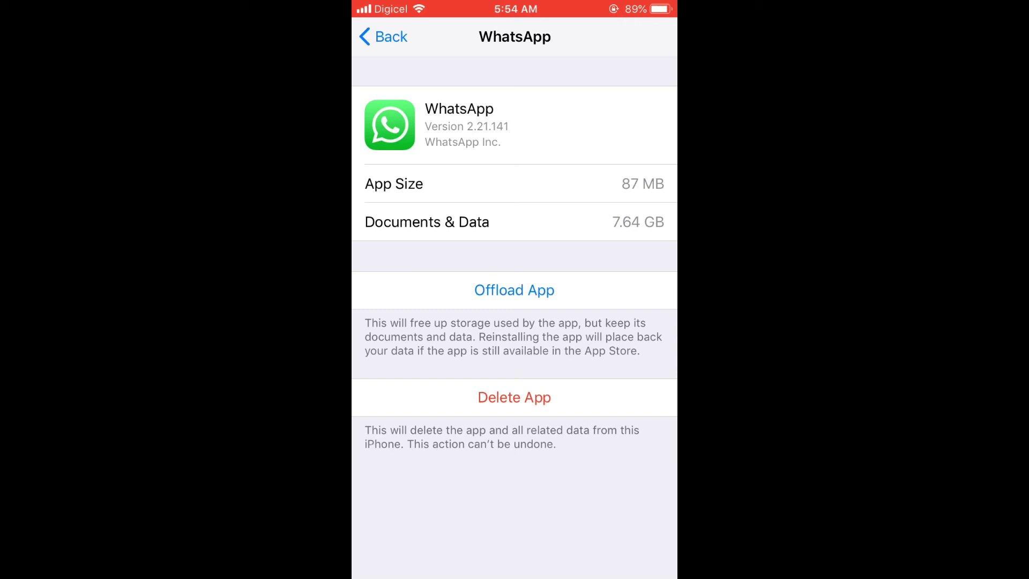
left_click(382, 36)
scroll(515, 322, "up", 5)
scroll(515, 322, "down", 5)
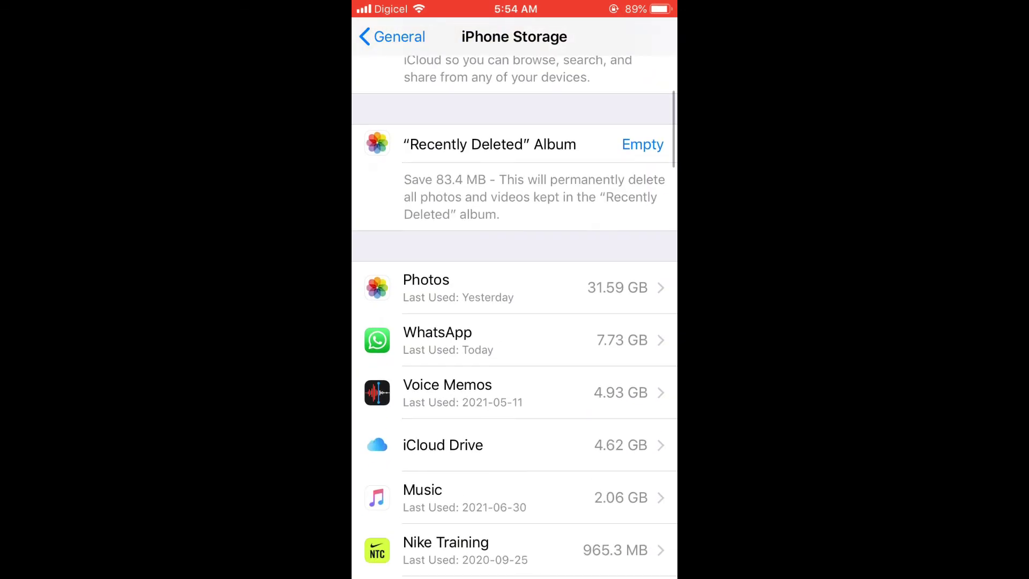
left_click(450, 340)
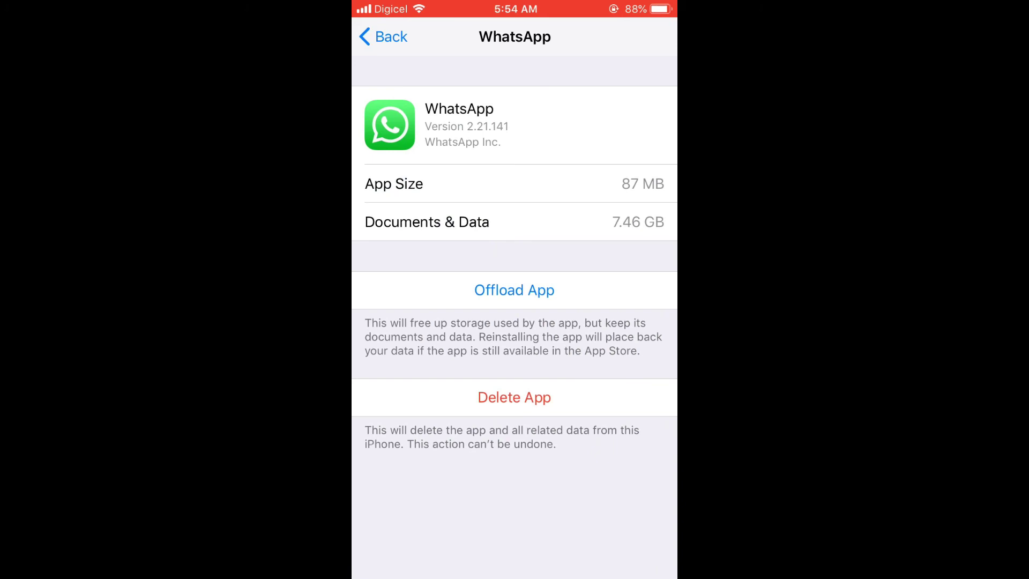
left_click(383, 36)
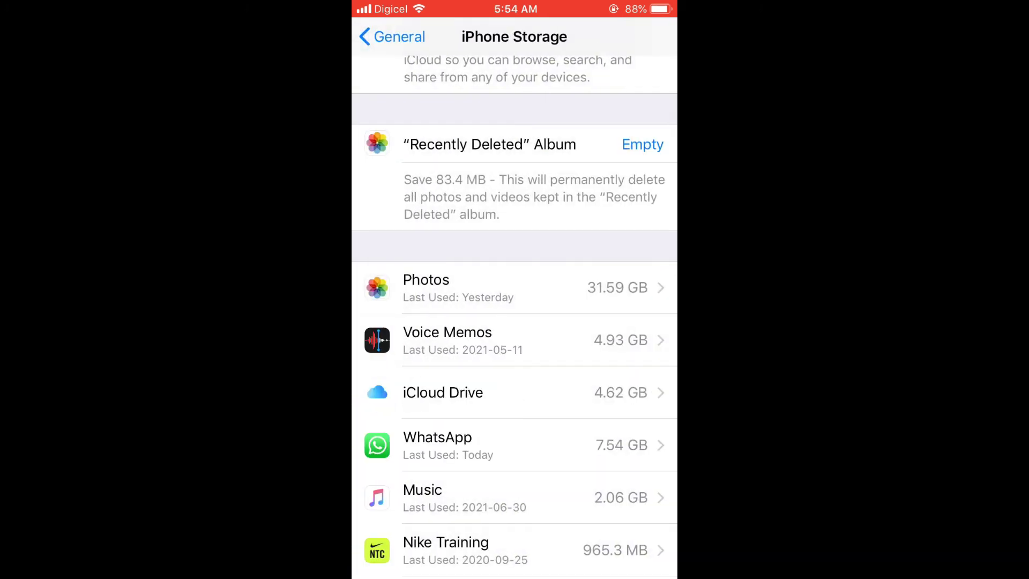